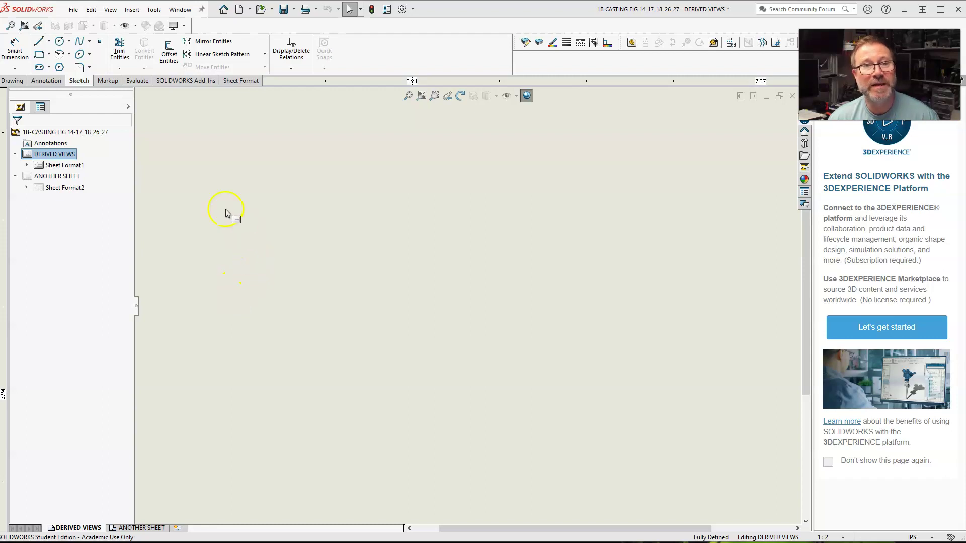
Insert a plummer block model view and place its top view in the sheet's upper part
left_click(13, 81)
left_click(11, 64)
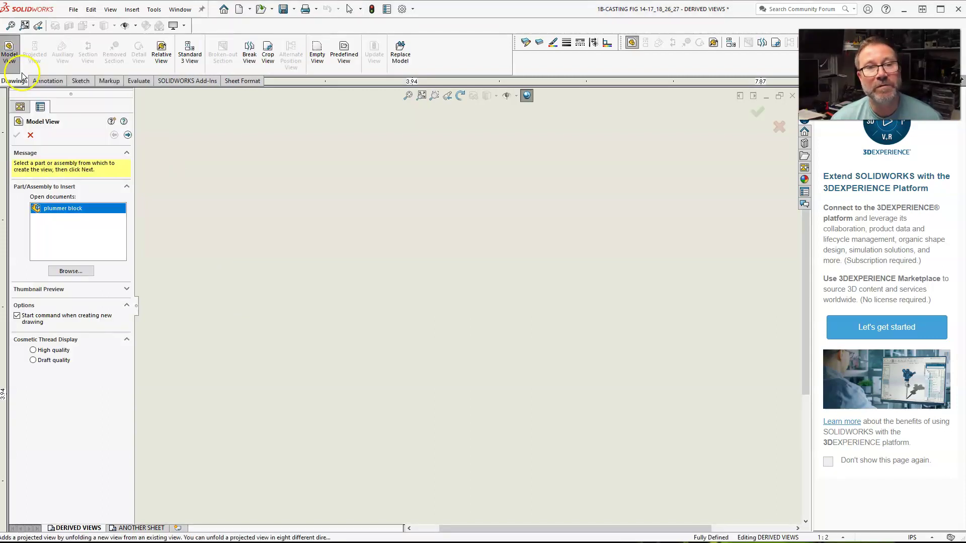
left_click(63, 206)
left_click(63, 207)
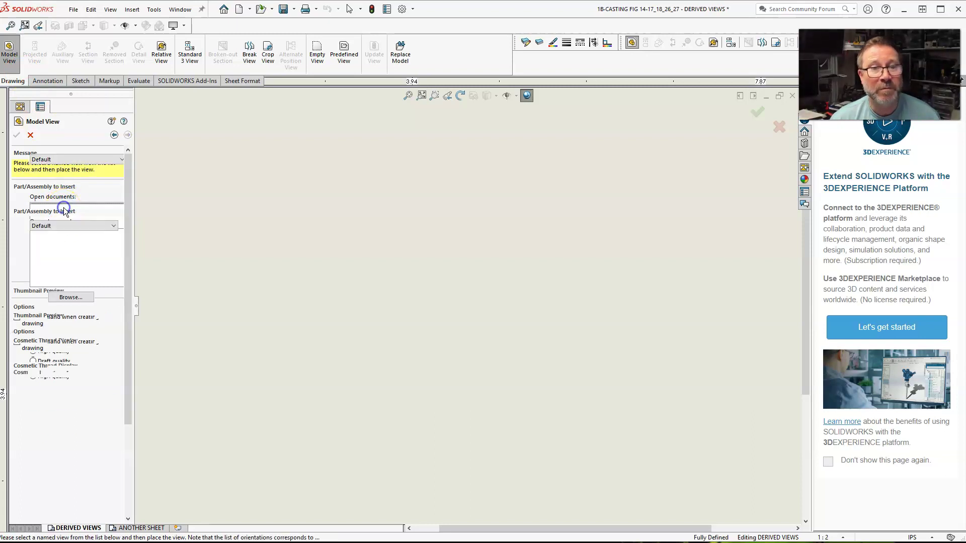
left_click(75, 303)
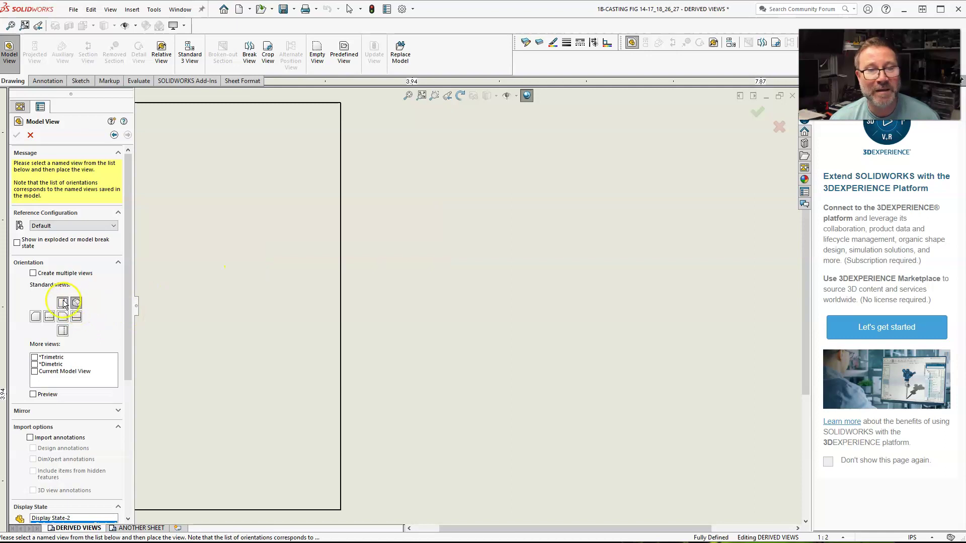
left_click(63, 303)
scroll(445, 271, "up", 4)
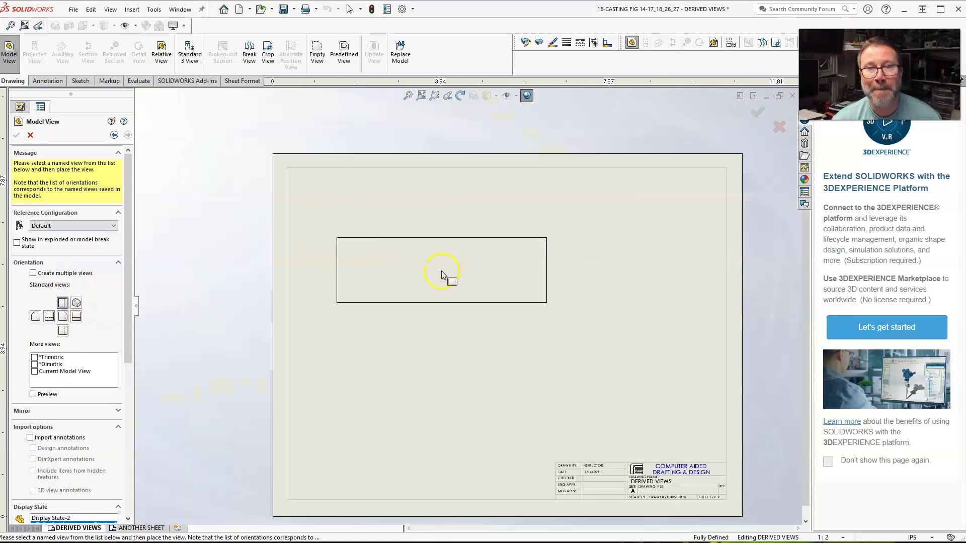
left_click(427, 237)
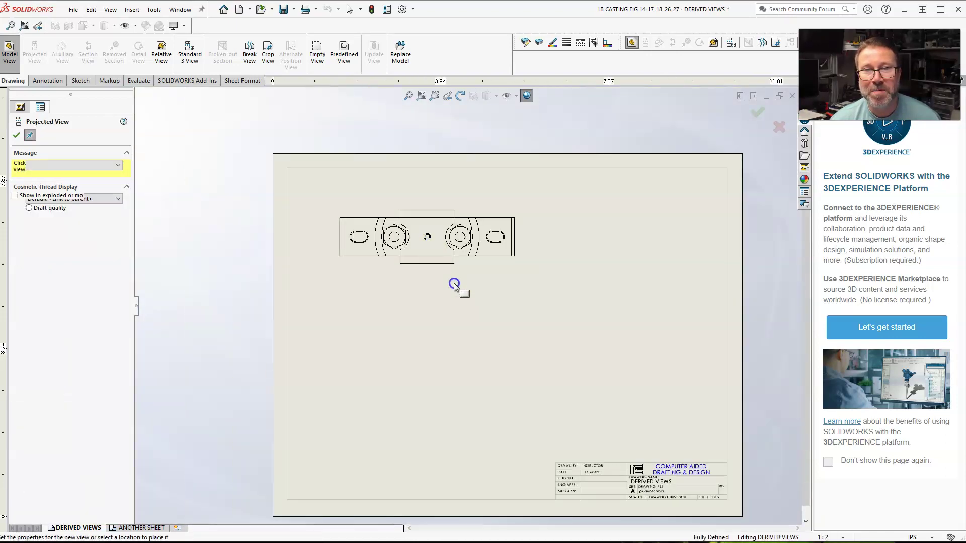
scroll(456, 279, "down", 1)
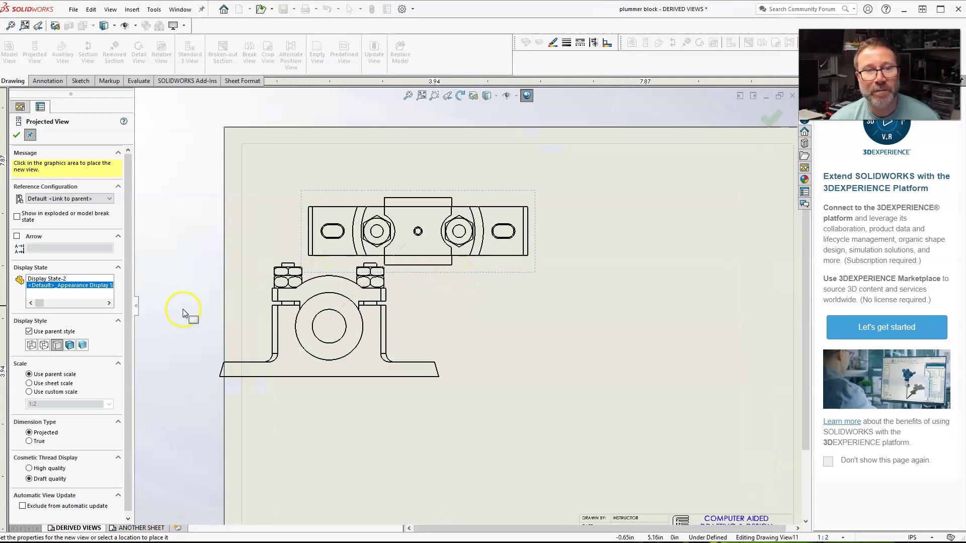
left_click(44, 345)
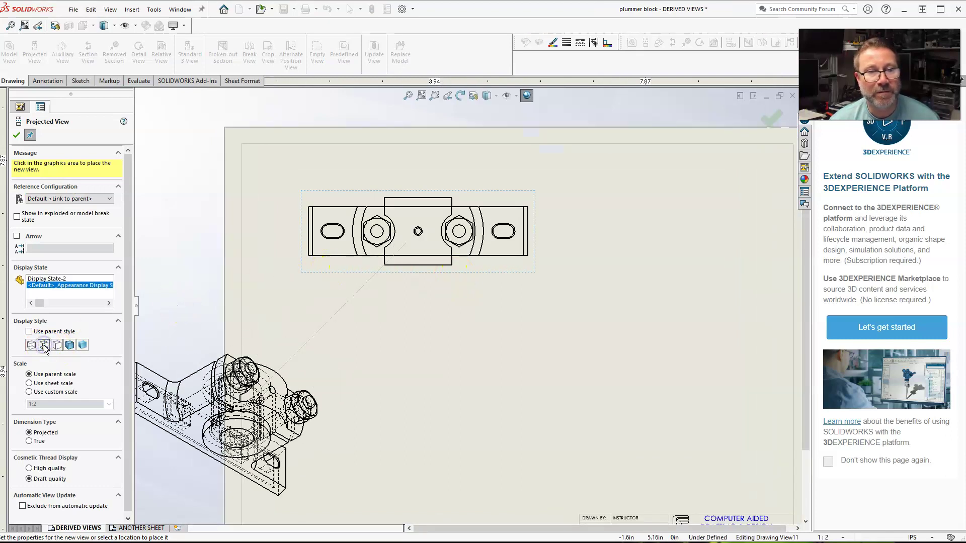
Set the top view's display style to Hidden Lines Visible
key("Escape")
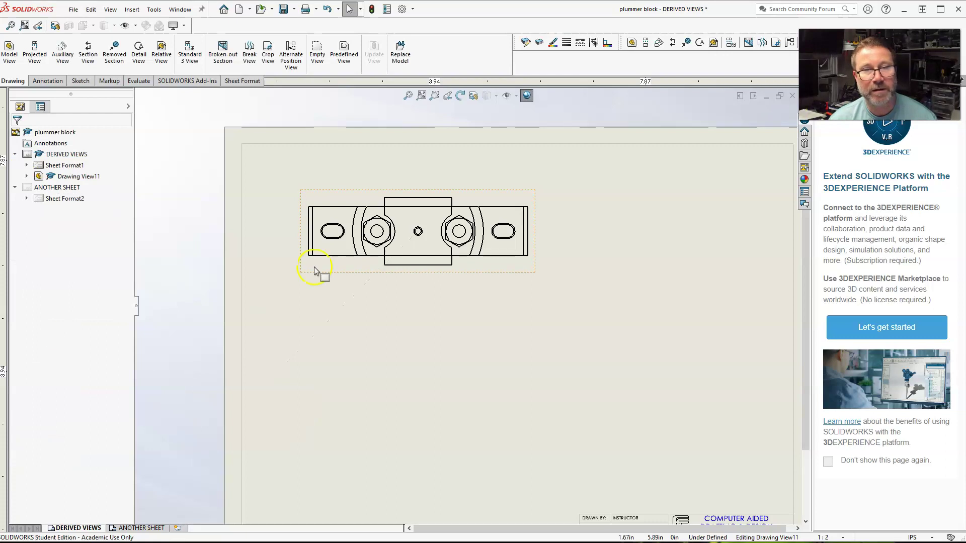
left_click(332, 274)
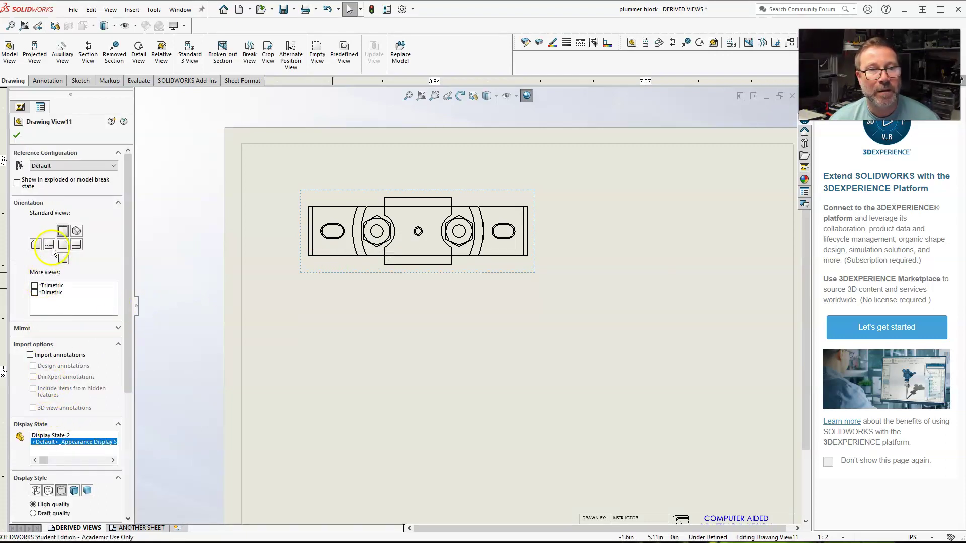
left_click(50, 490)
left_click(345, 334)
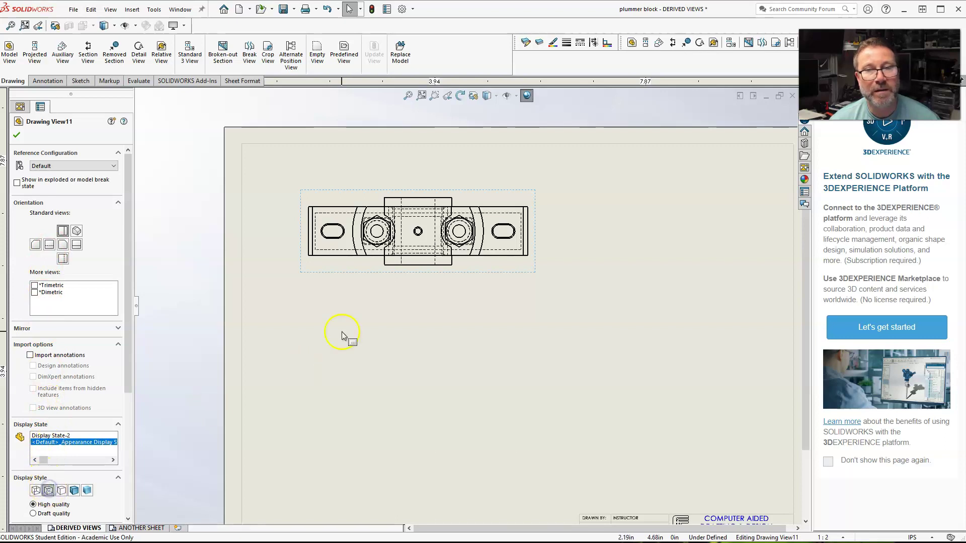
Project a front view from the top view and place it below
left_click(500, 261)
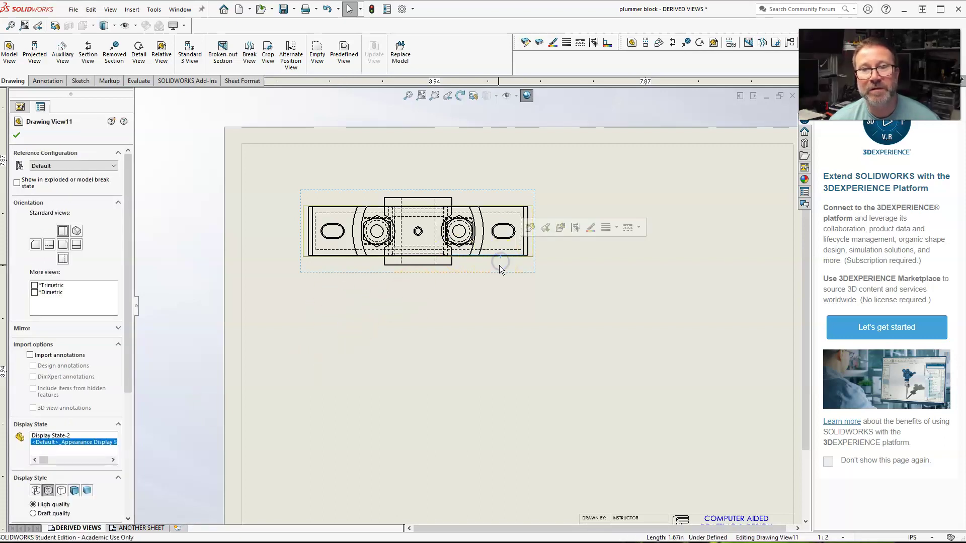
right_click(500, 265)
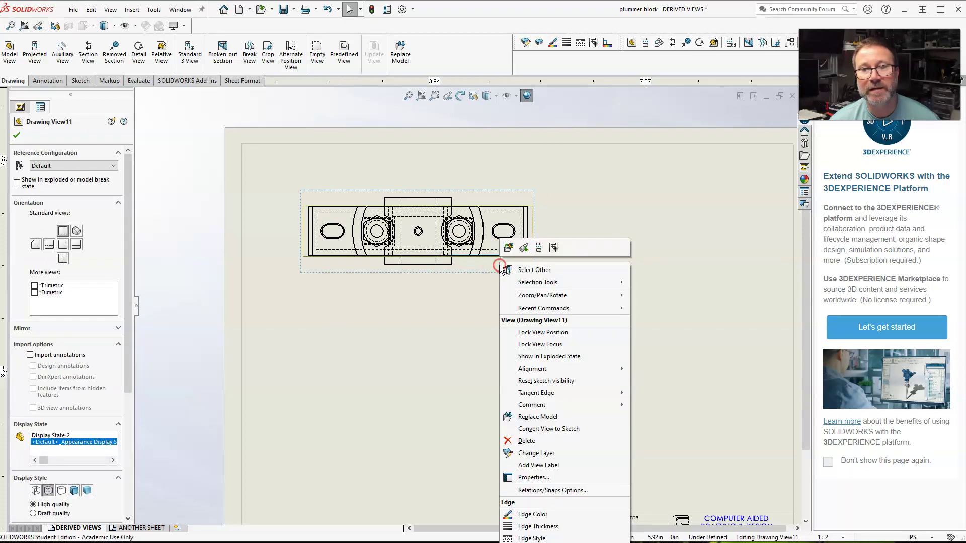
left_click(538, 247)
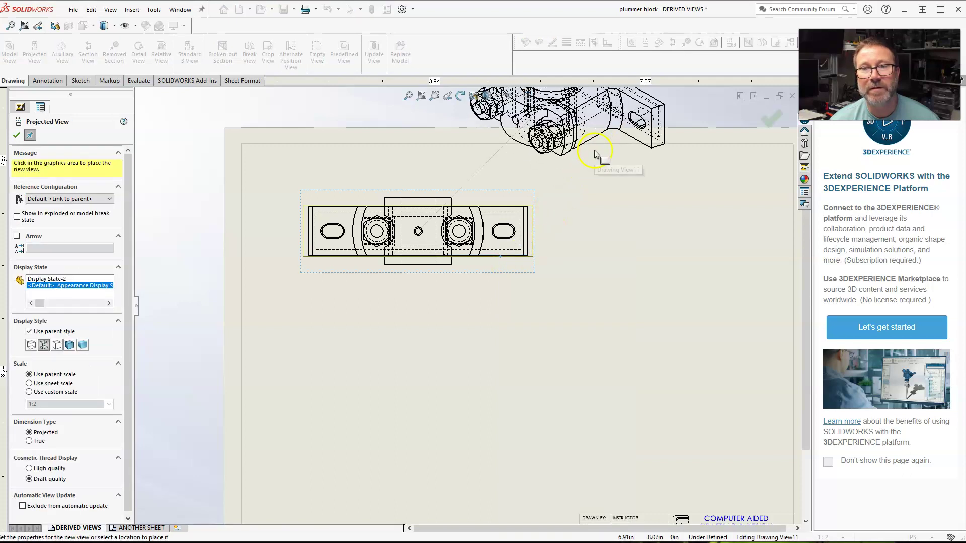
left_click(596, 151)
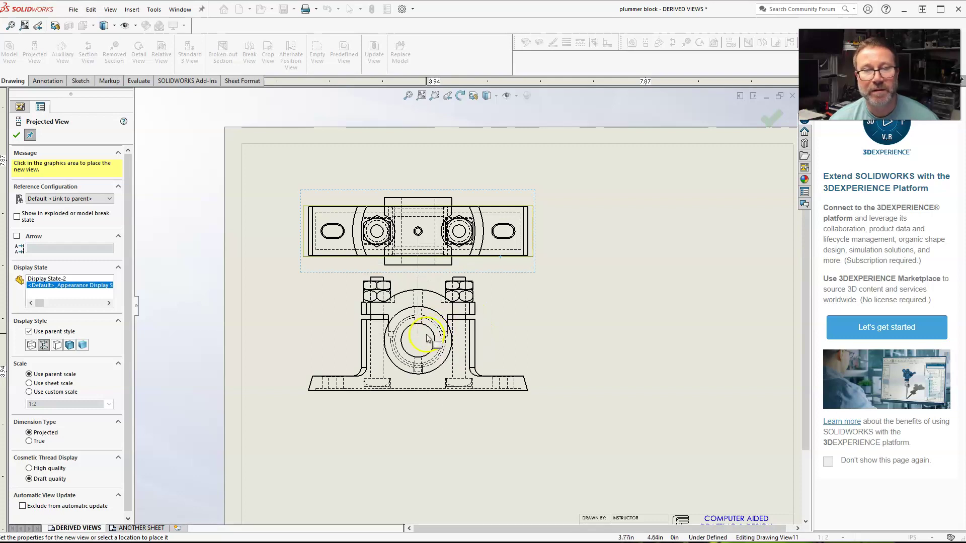
left_click(415, 454)
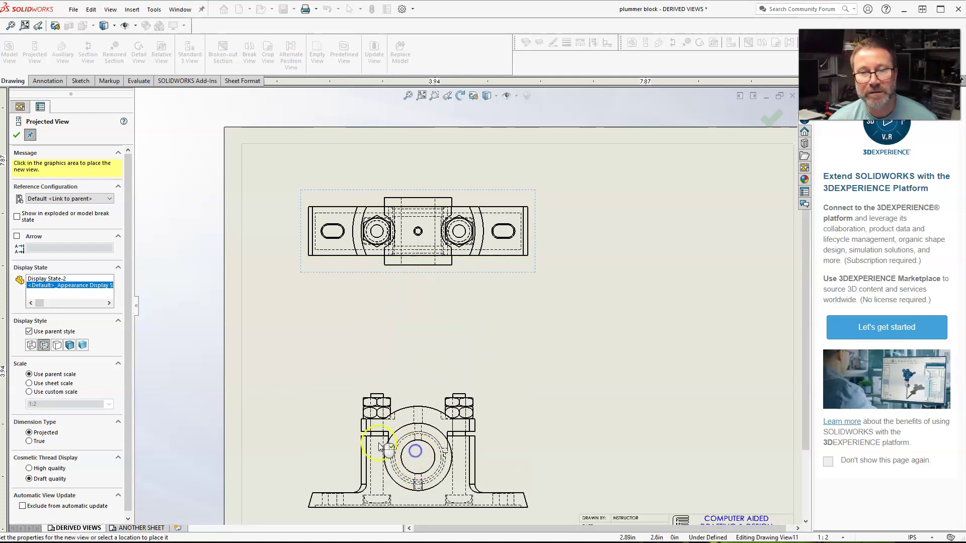
key("f")
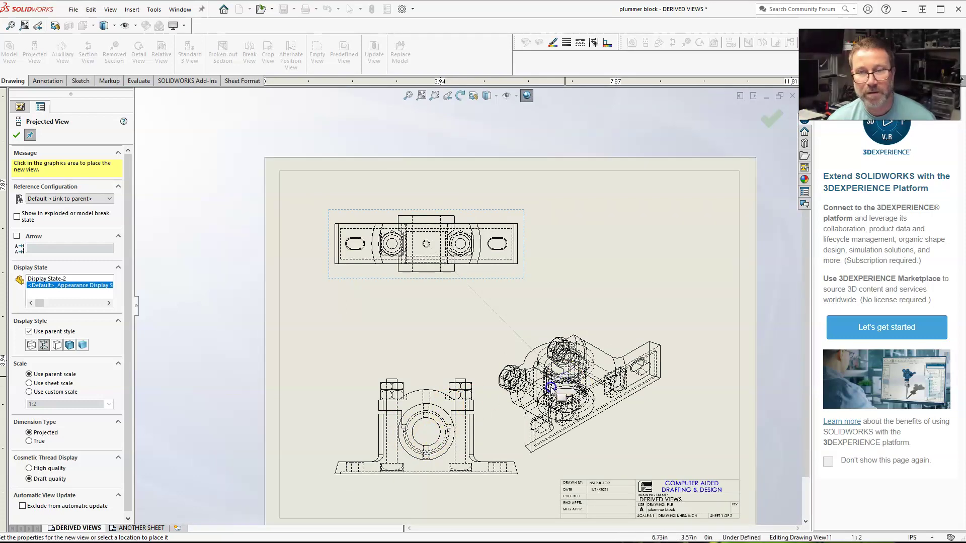
Delete the extra isometric view placed to the right of the front view
left_click(544, 397)
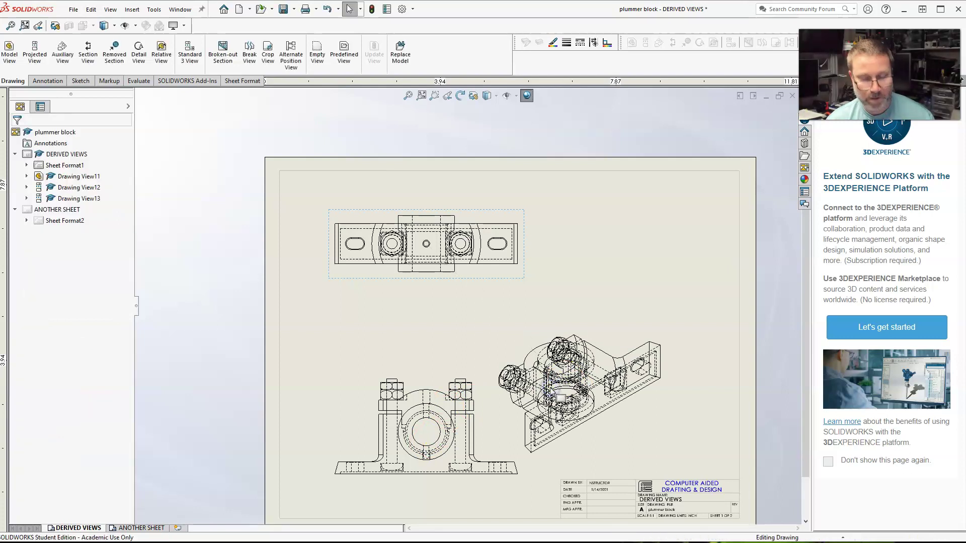
left_click(556, 298)
key("Delete")
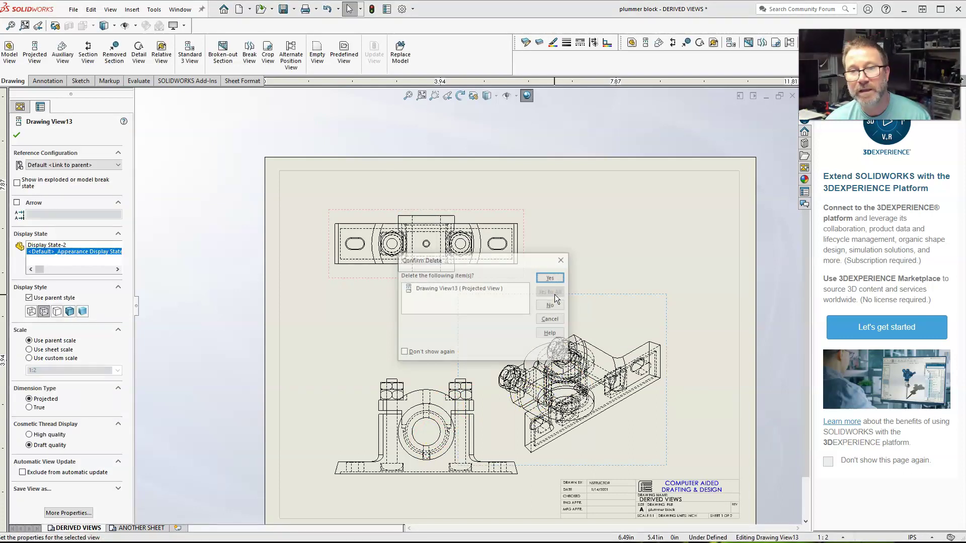
left_click(549, 278)
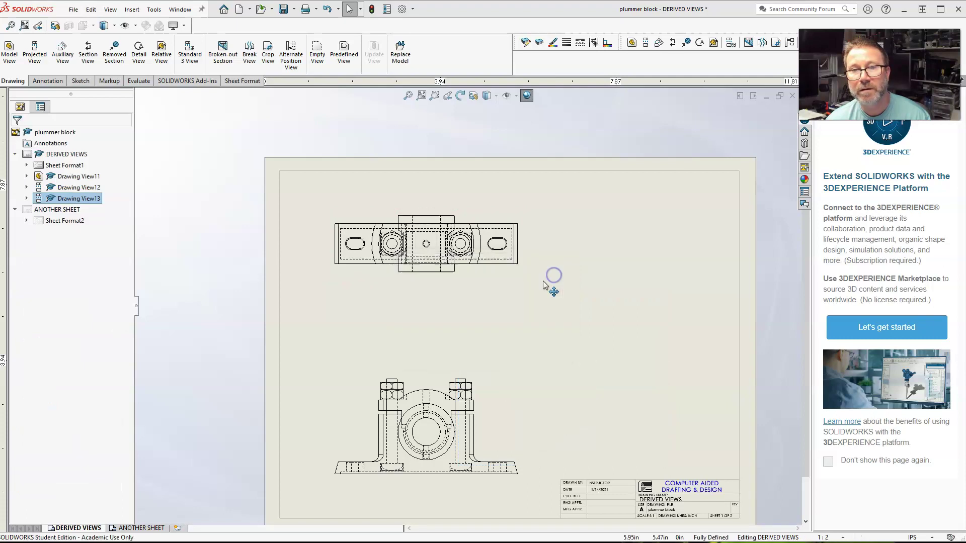
Project an isometric view from the front view, set Hidden Lines Removed, and move it upper right
right_click(442, 382)
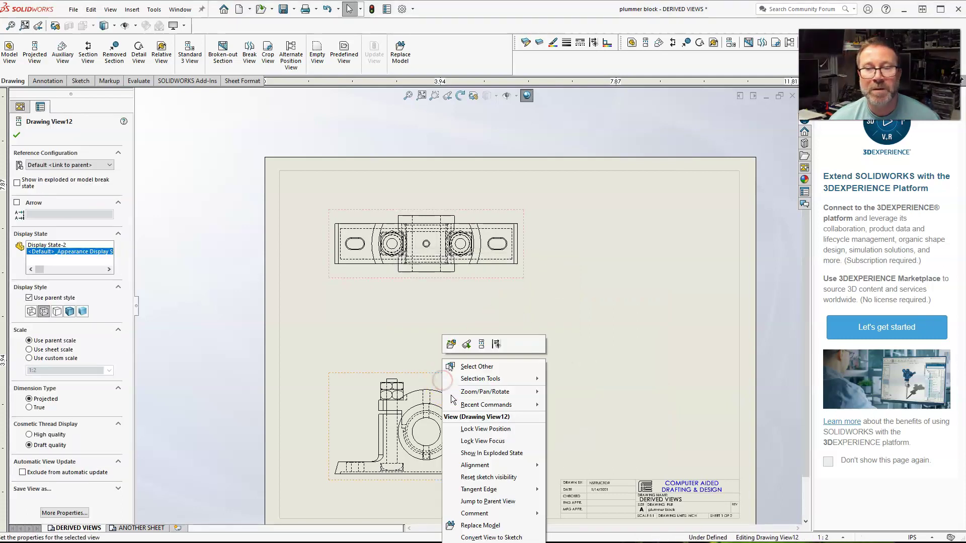
left_click(493, 344)
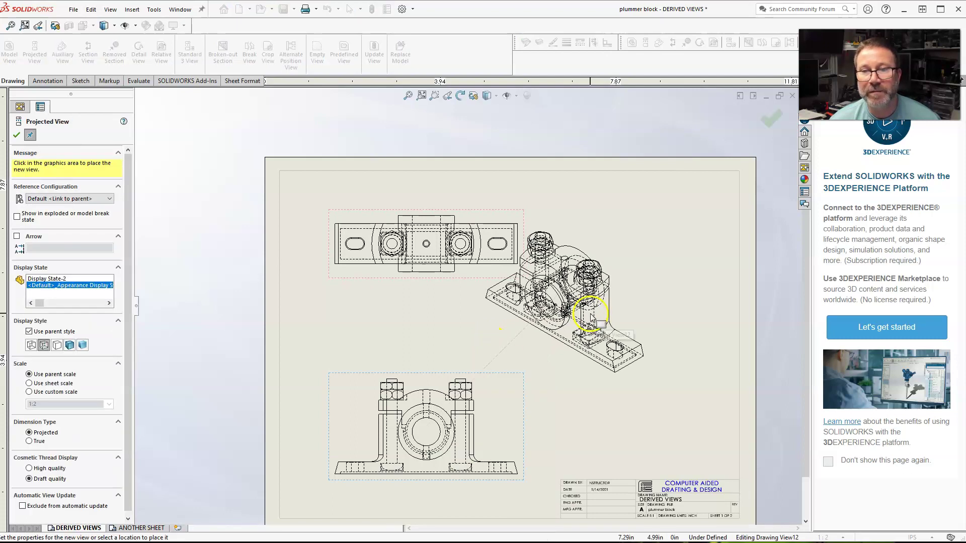
left_click(615, 351)
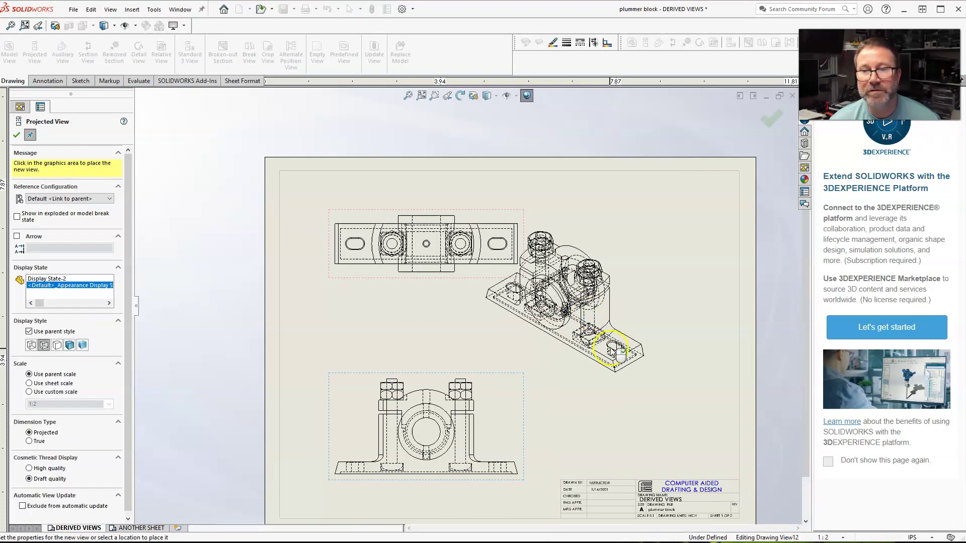
key("Escape")
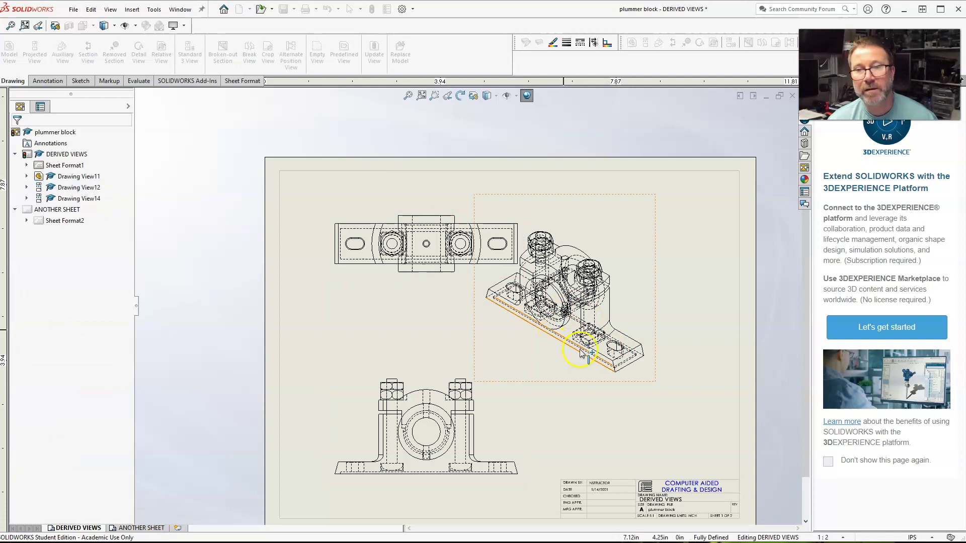
left_click(550, 354)
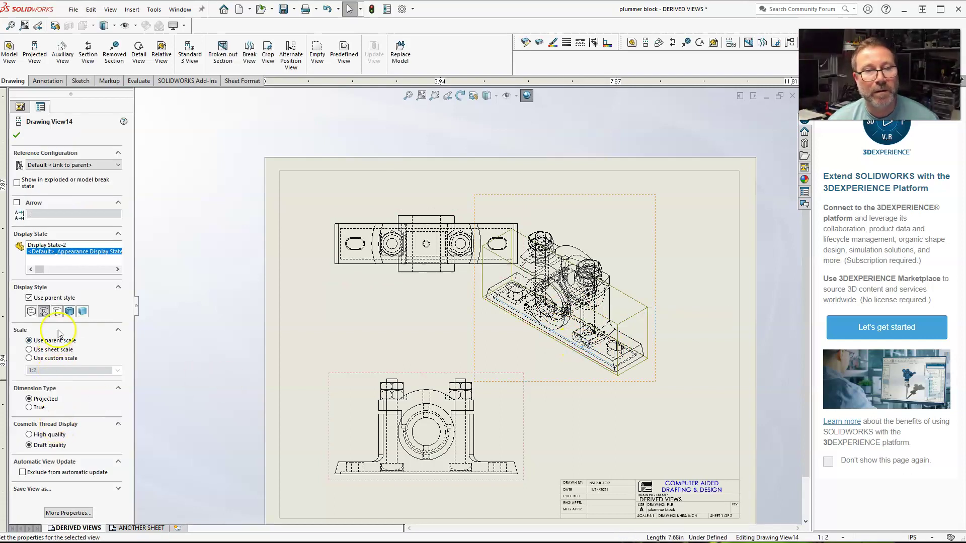
left_click(57, 312)
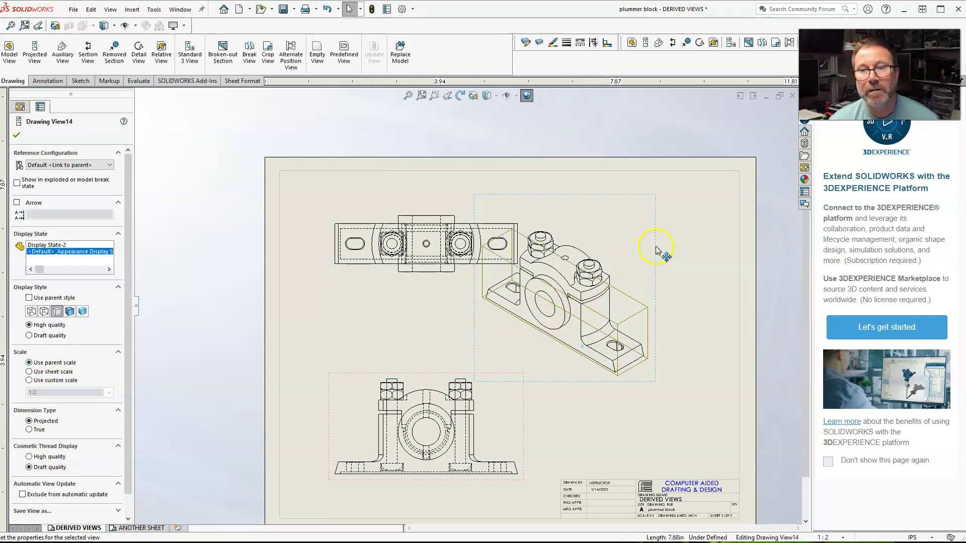
left_click_drag(662, 254, 733, 217)
left_click(602, 390)
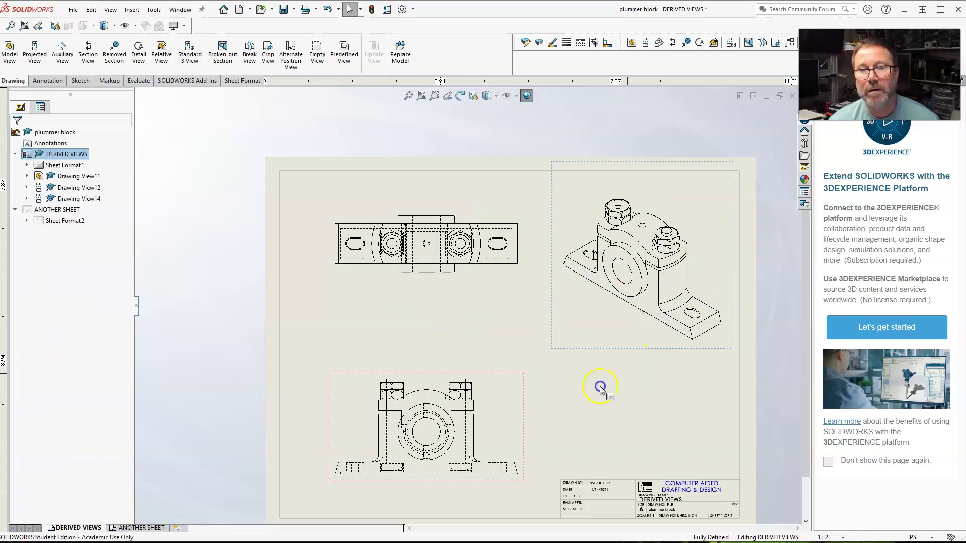
Delete front view Drawing View12 and rebuild the drawing
left_click(477, 378)
key("Delete")
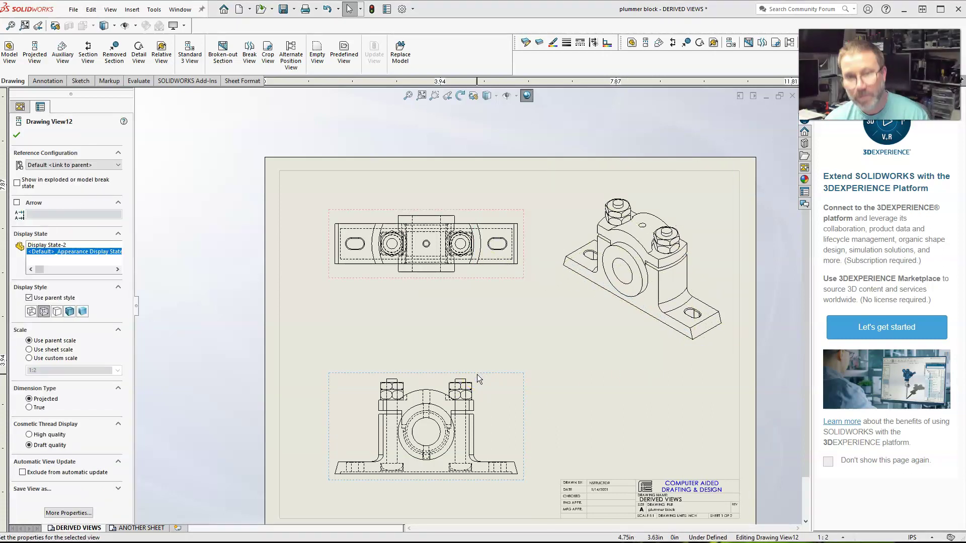
left_click(550, 277)
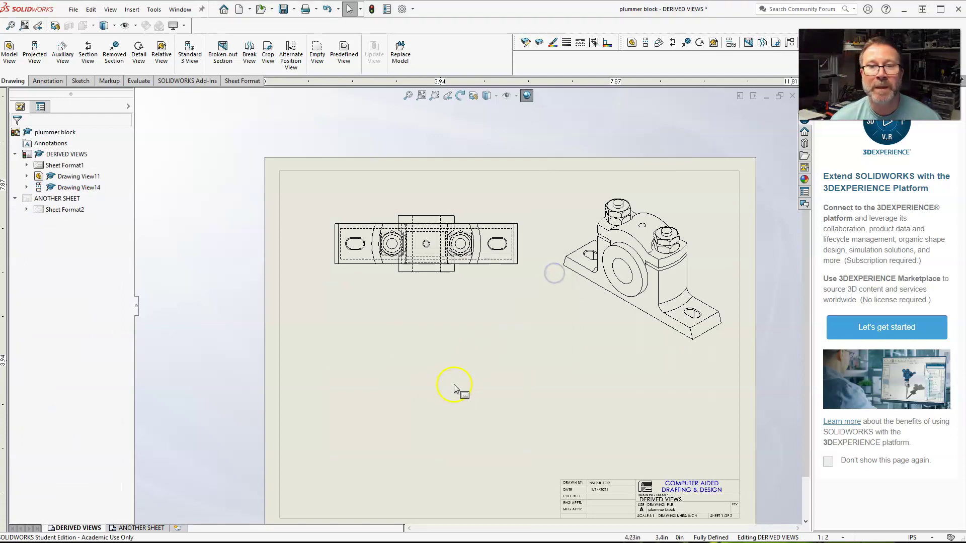
scroll(455, 309, "down", 4)
scroll(433, 289, "up", 5)
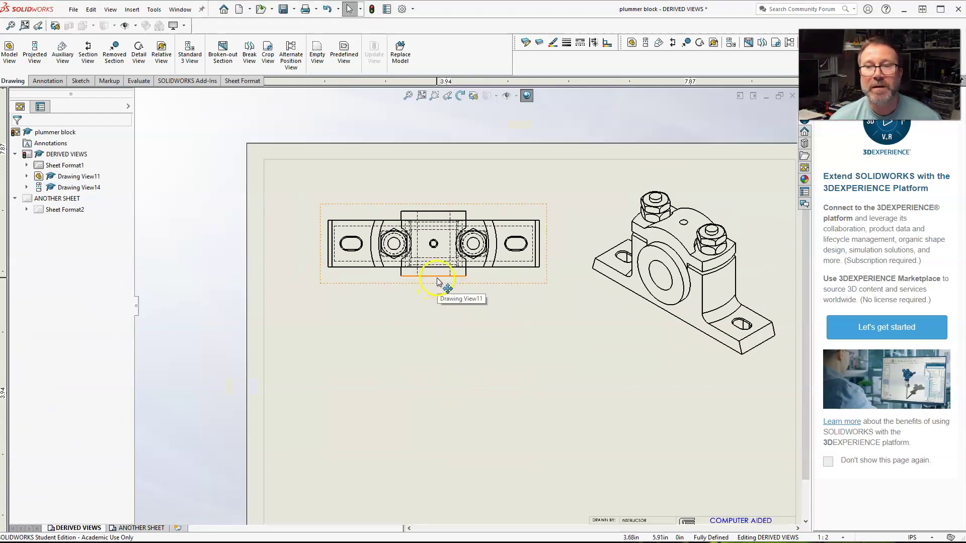
scroll(425, 384, "down", 1)
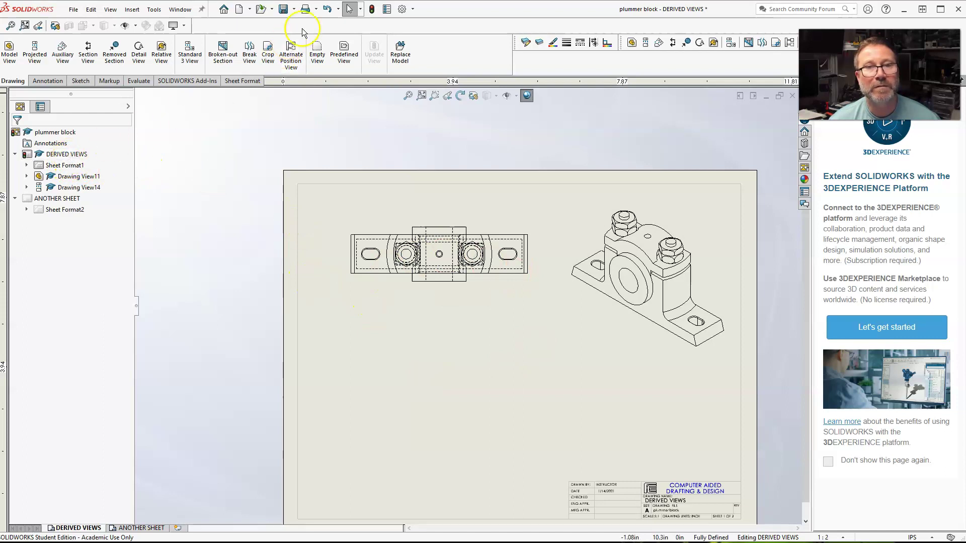
left_click(371, 9)
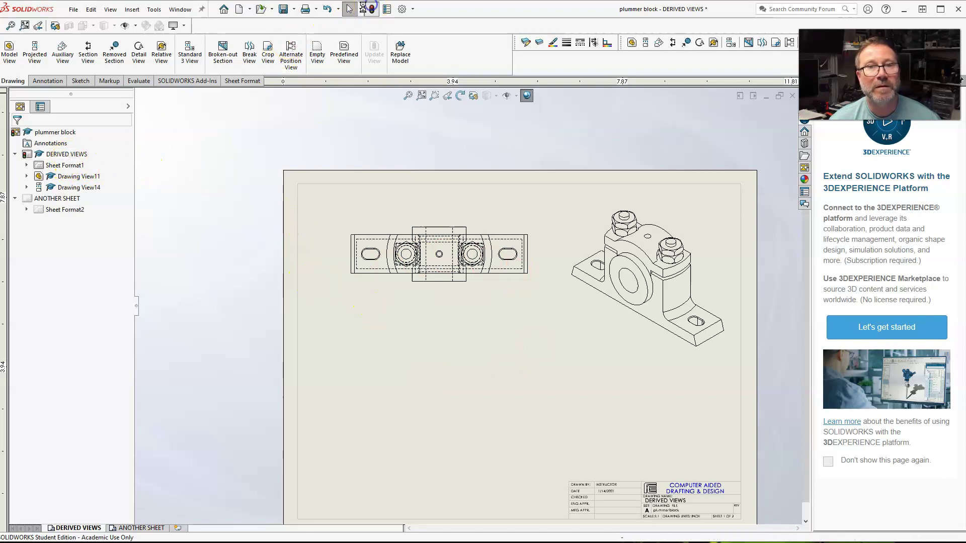
Create Section F-F with a horizontal cut through the top view's centre, place it below, and select it
left_click(89, 53)
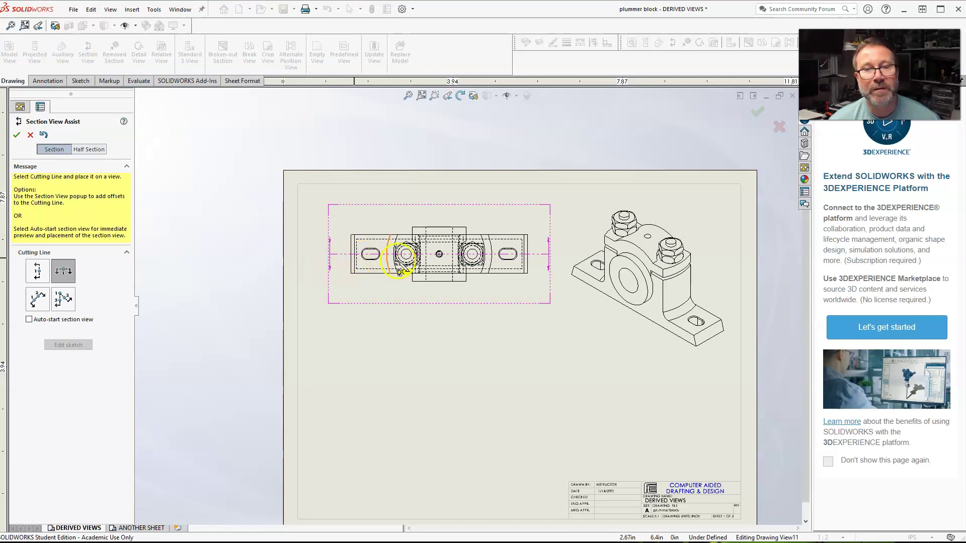
scroll(433, 261, "down", 2)
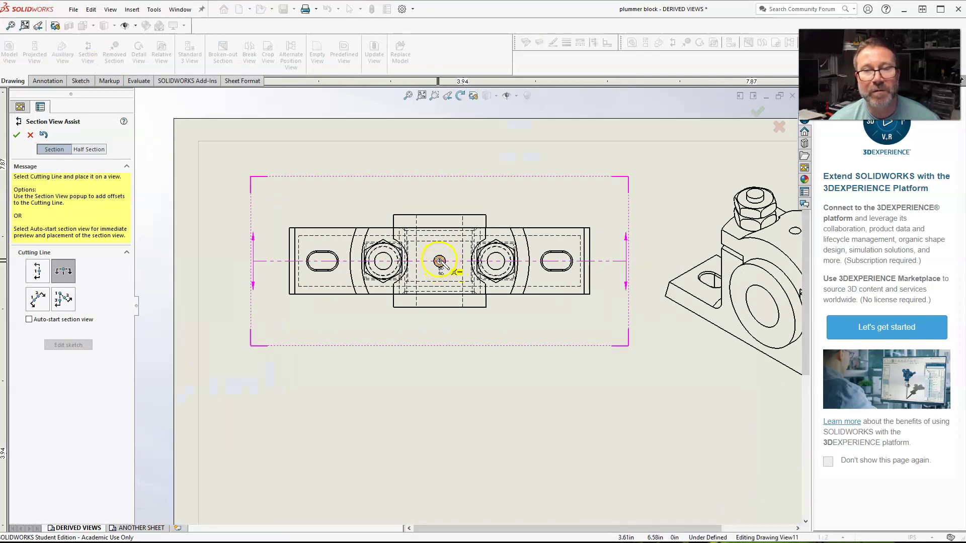
left_click(439, 261)
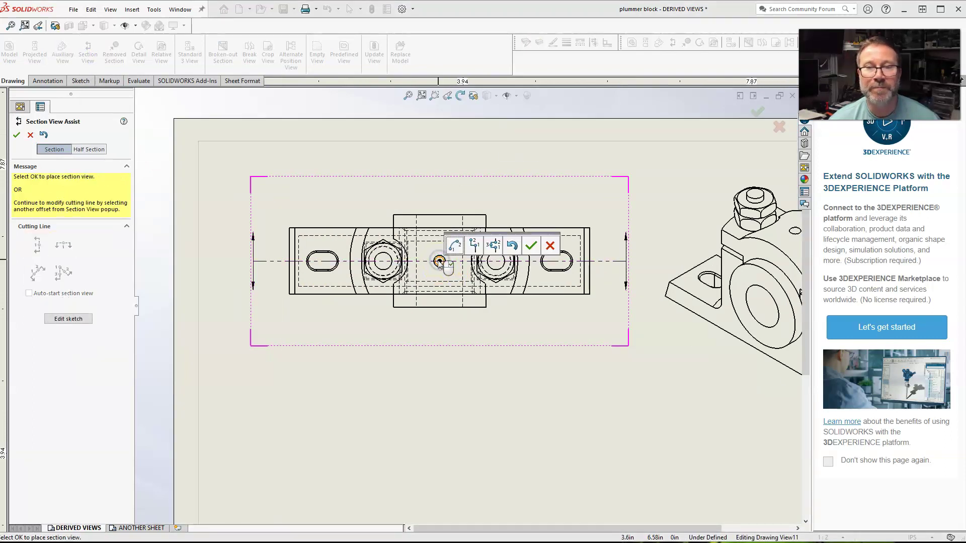
left_click(532, 247)
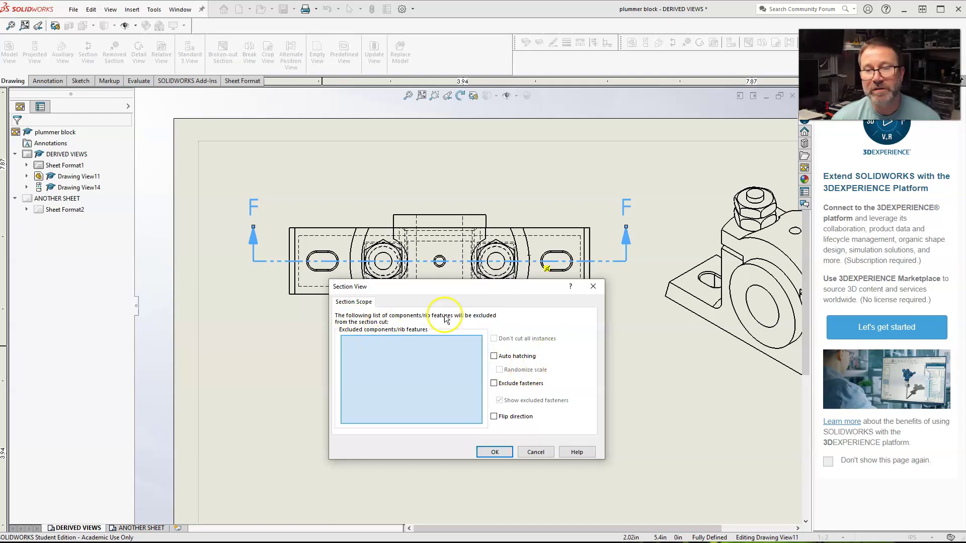
left_click(495, 452)
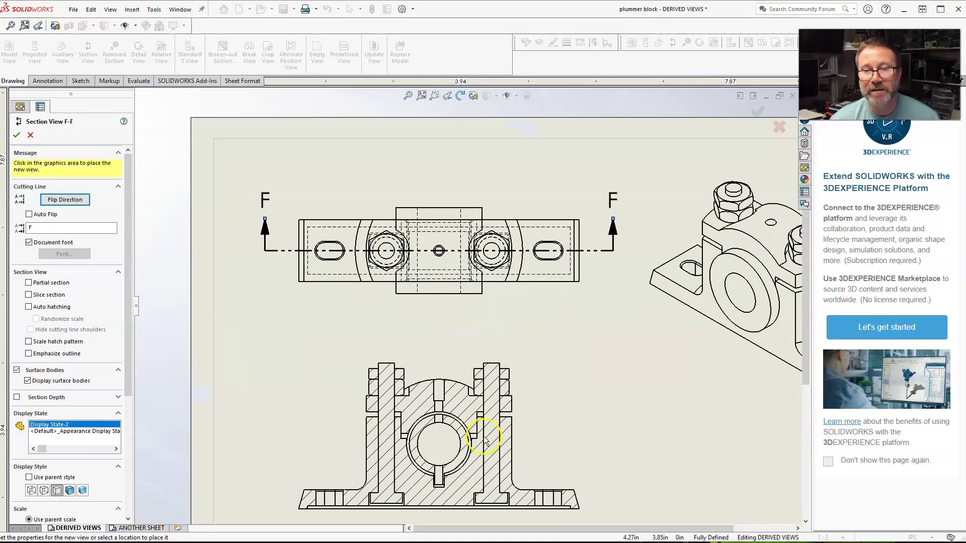
left_click(472, 397)
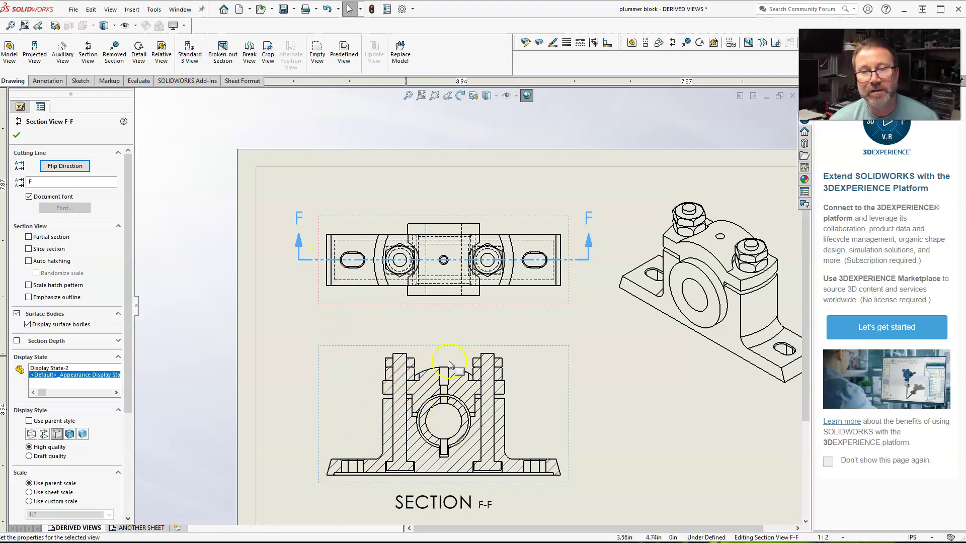
left_click(560, 343)
Delete Section F-F and draw a new G-G cutting line through the top view's centre
key("Delete")
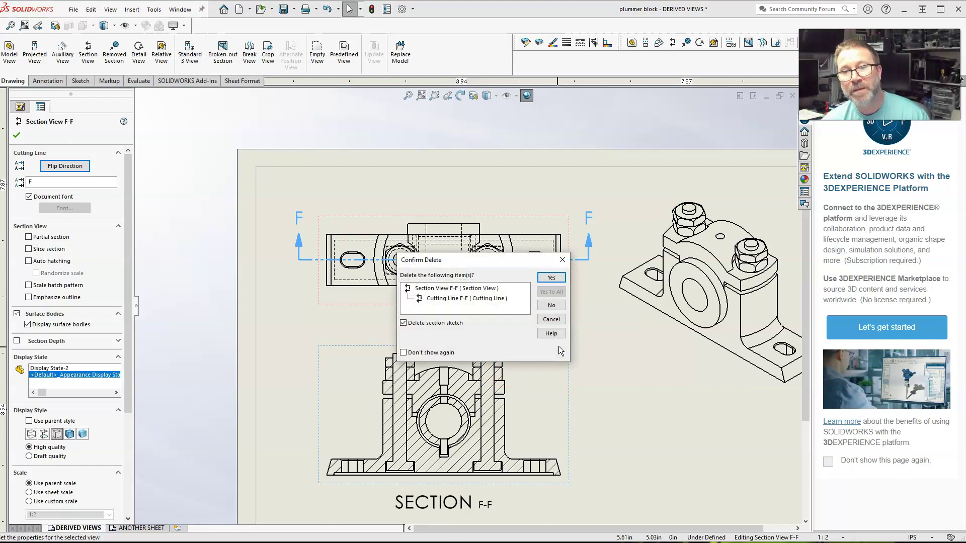
left_click(552, 278)
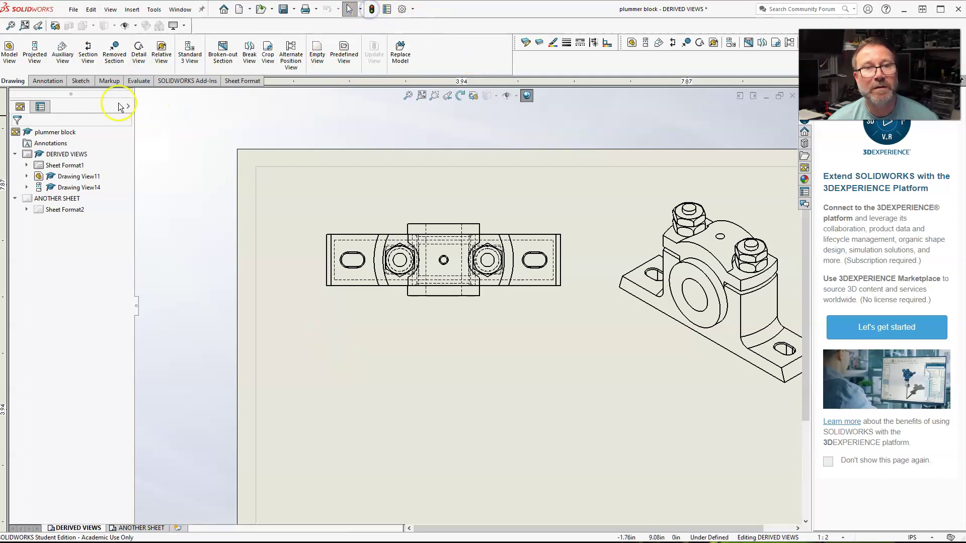
left_click(87, 56)
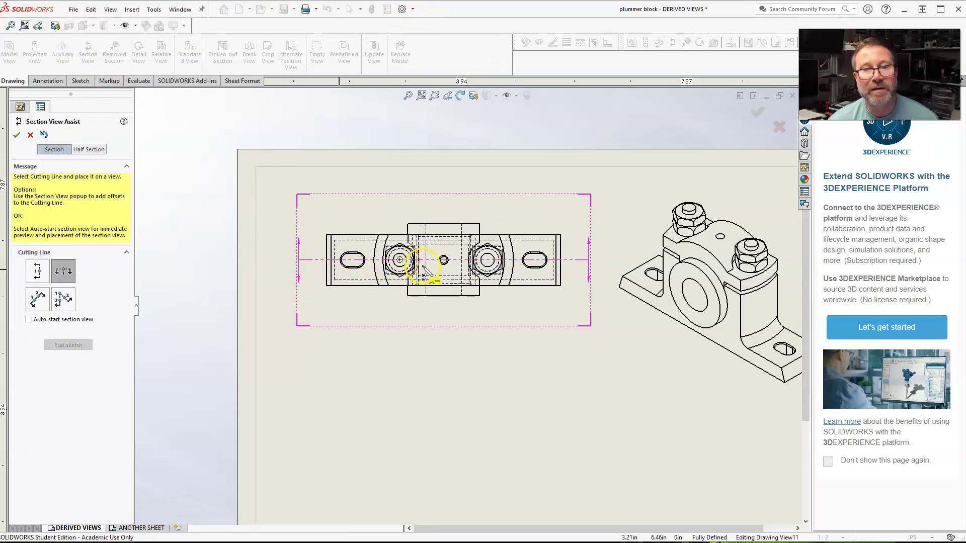
left_click(443, 260)
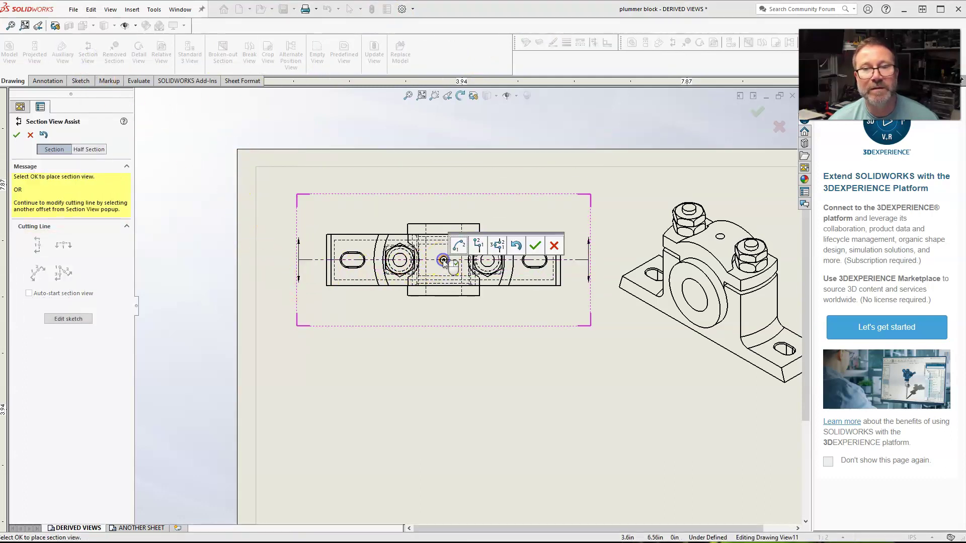
left_click(536, 247)
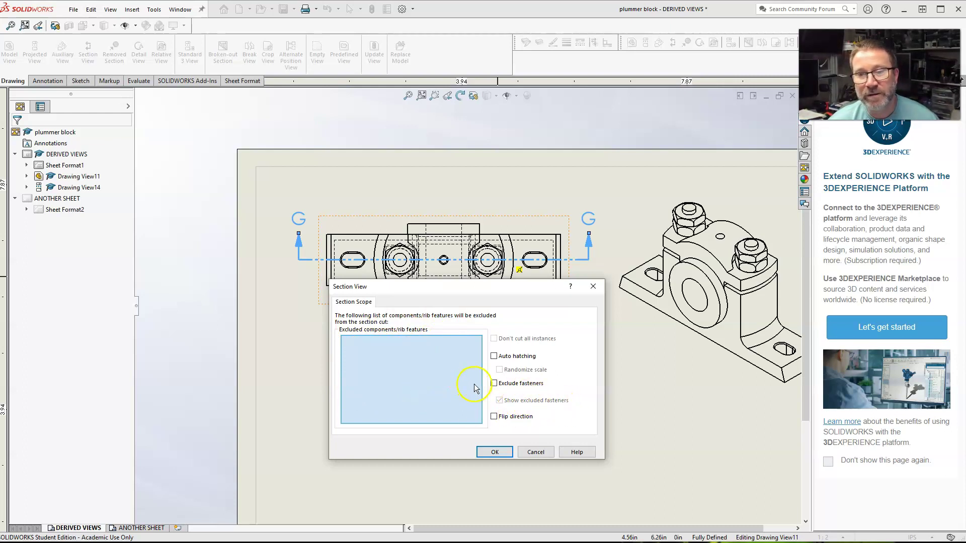
Exclude bolt<1>, nut<1>, lock nut<1>, bolt<3>, nut<2> and lock nut<2> from the section cut
left_click(27, 177)
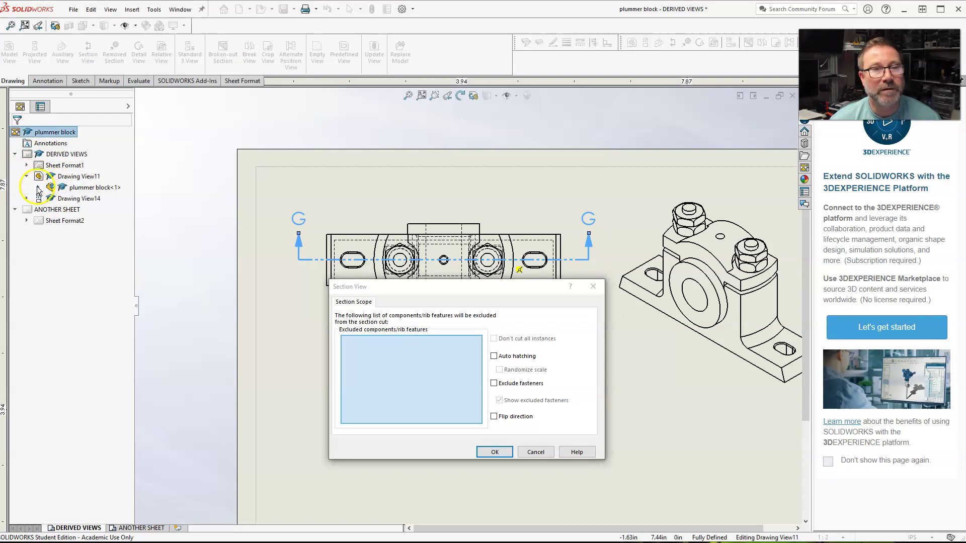
left_click(38, 187)
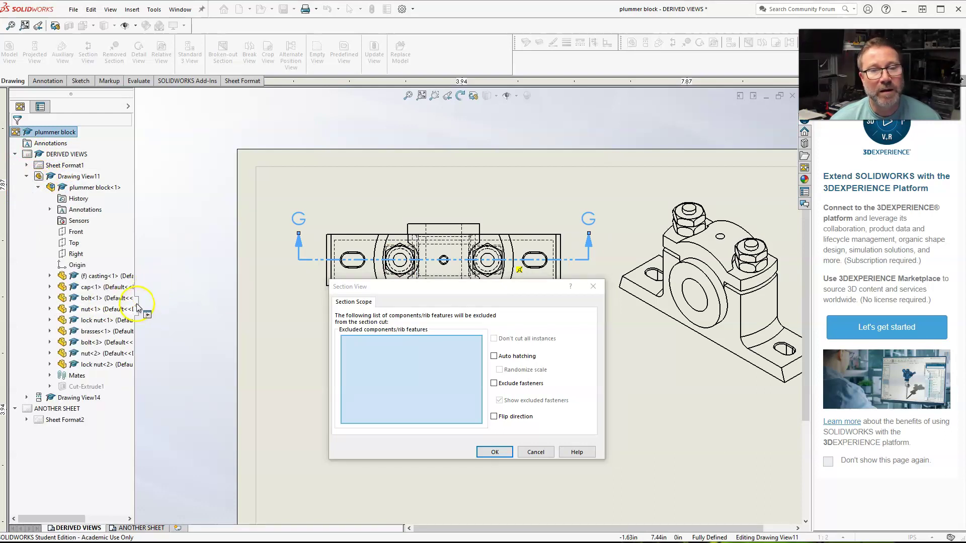
left_click_drag(136, 307, 207, 306)
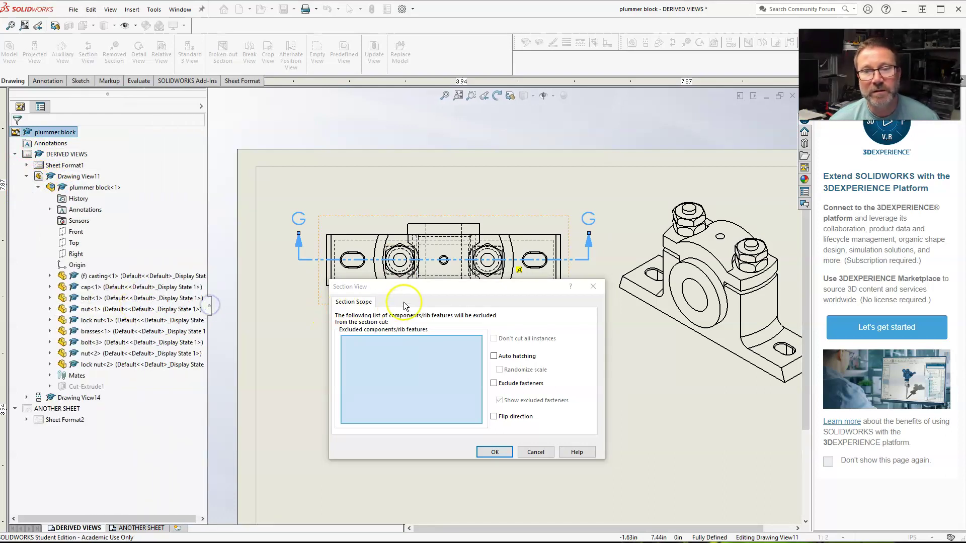
left_click_drag(420, 287, 423, 319)
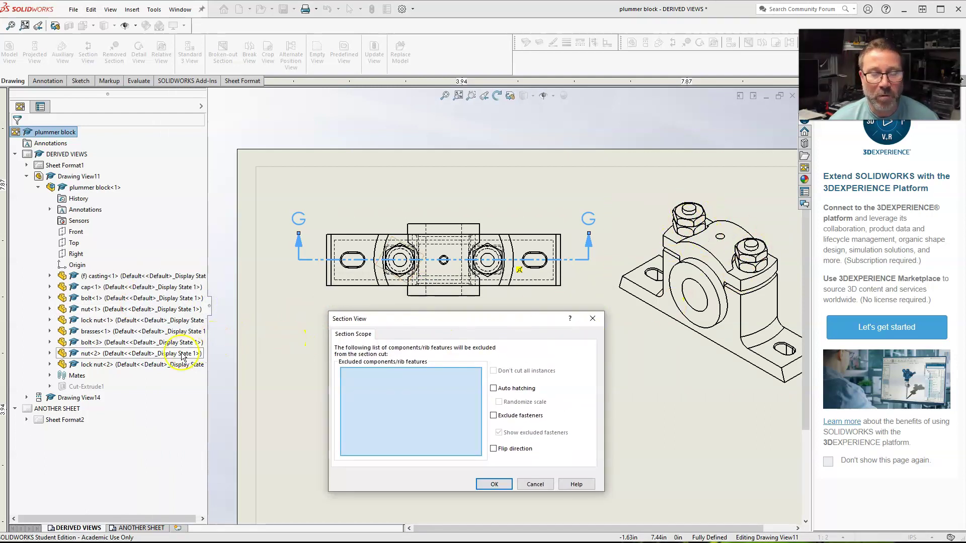
left_click(111, 300)
left_click(105, 310)
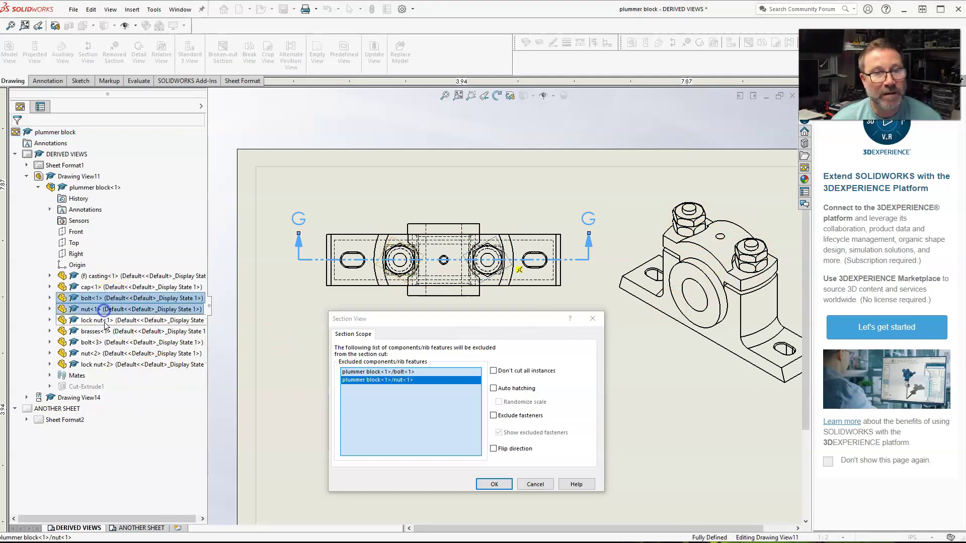
left_click(103, 321)
left_click(104, 343)
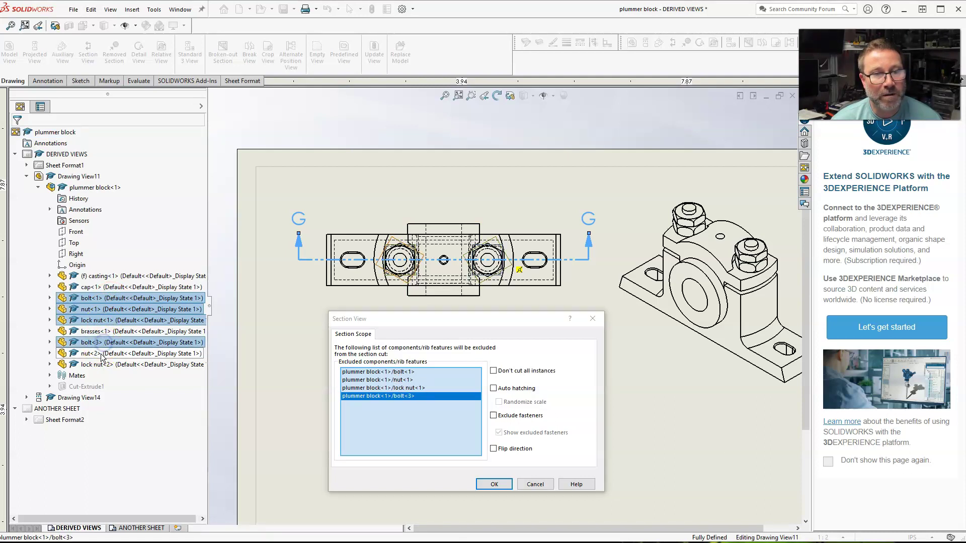
left_click(102, 355)
left_click(103, 365)
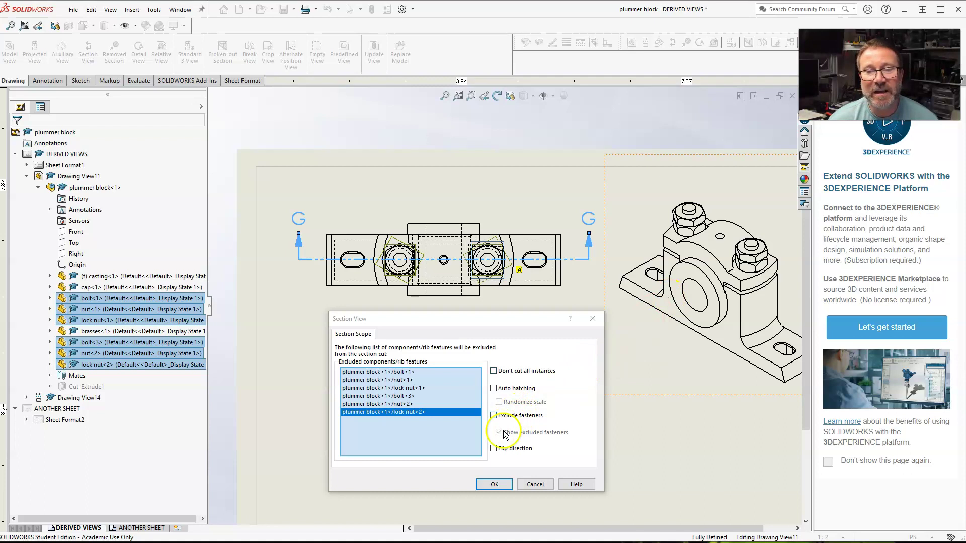
Accept the excluded fasteners and place Section G-G below the top view
left_click(496, 485)
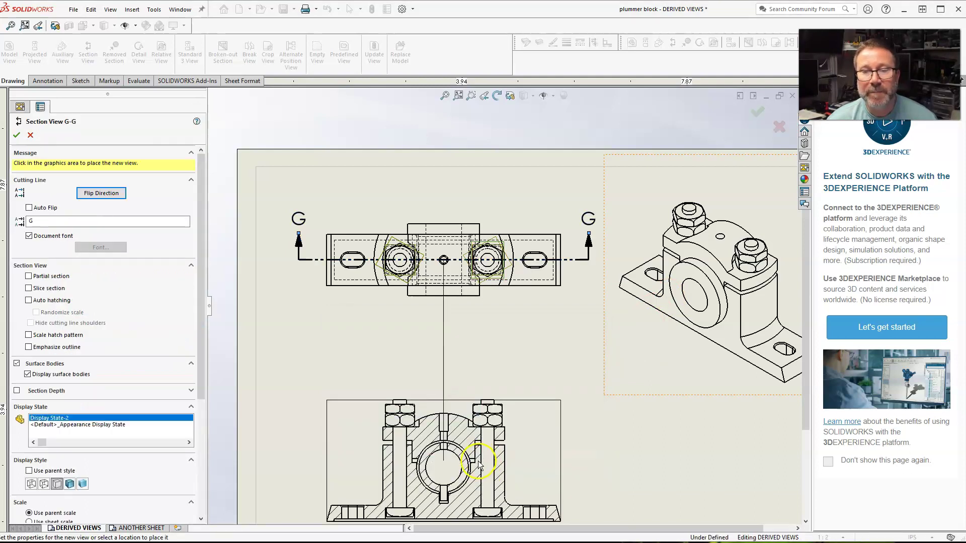
left_click(473, 435)
scroll(539, 334, "down", 3)
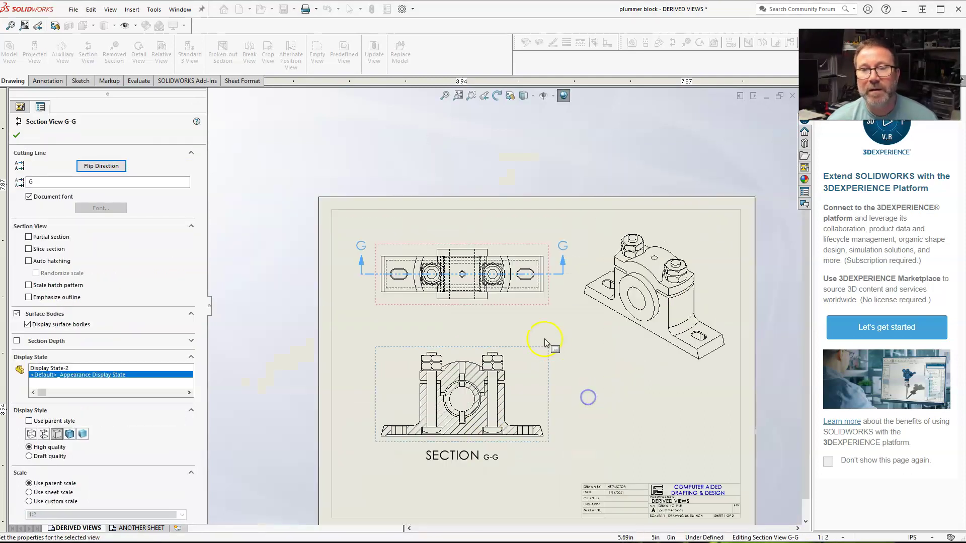
scroll(528, 455, "up", 2)
scroll(529, 455, "down", 2)
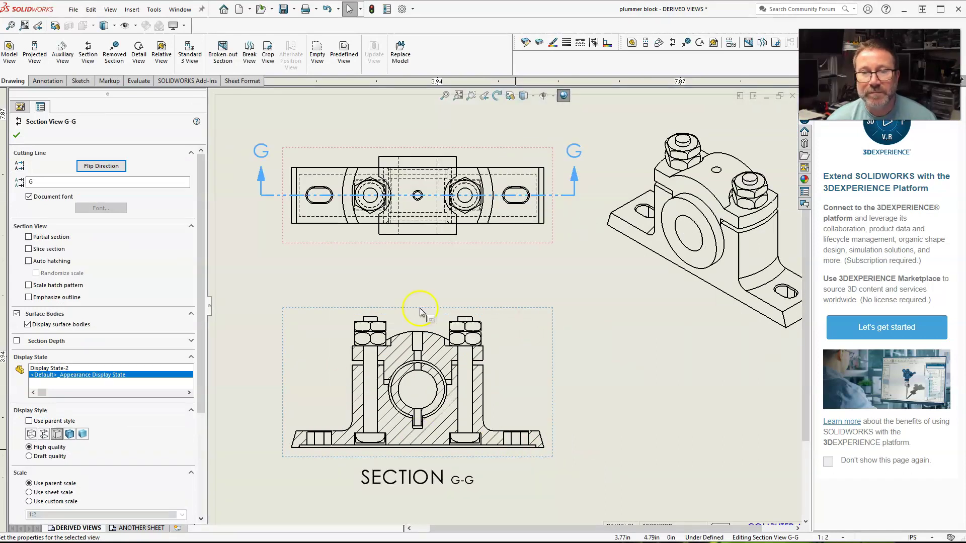
left_click(596, 452)
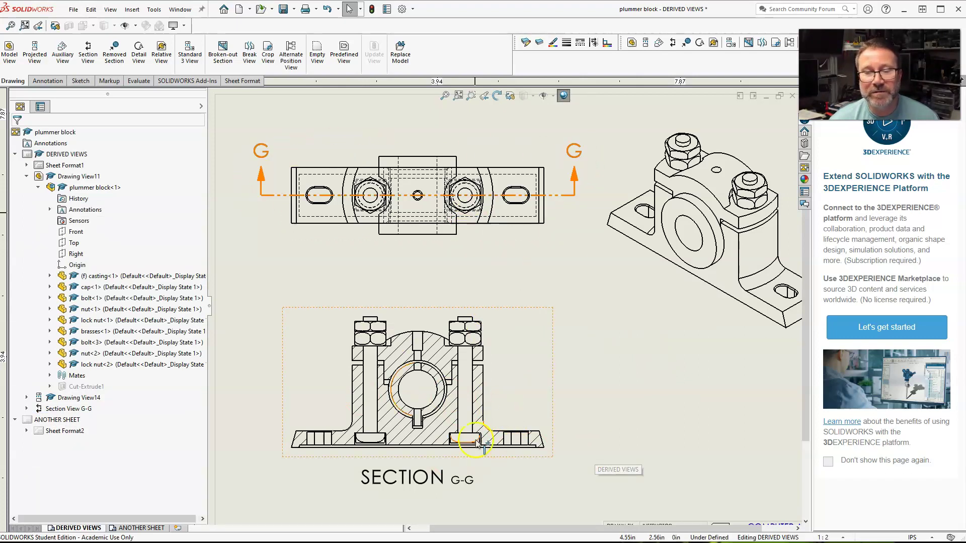
Set the word SECTION in the G-G title to font size 14
left_click(460, 482)
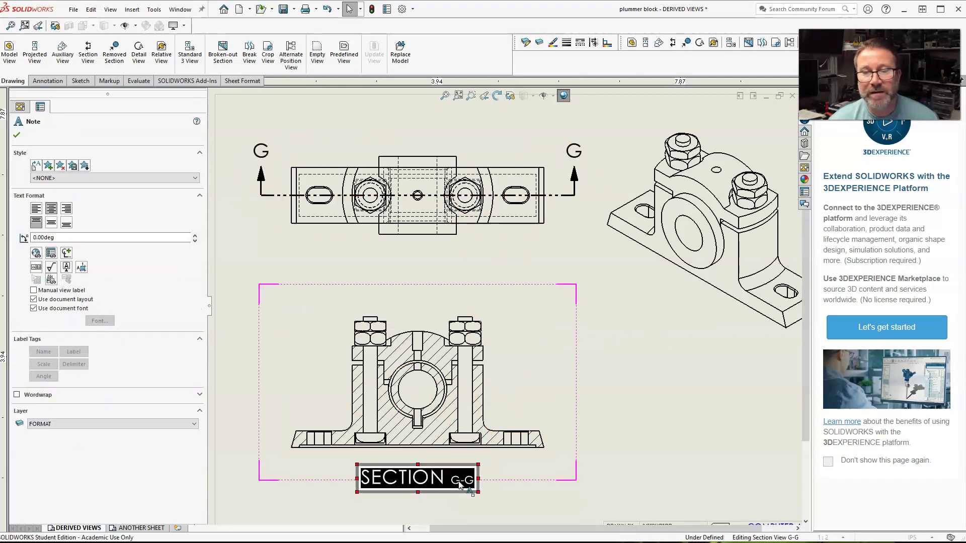
double_click(459, 483)
left_click(446, 479)
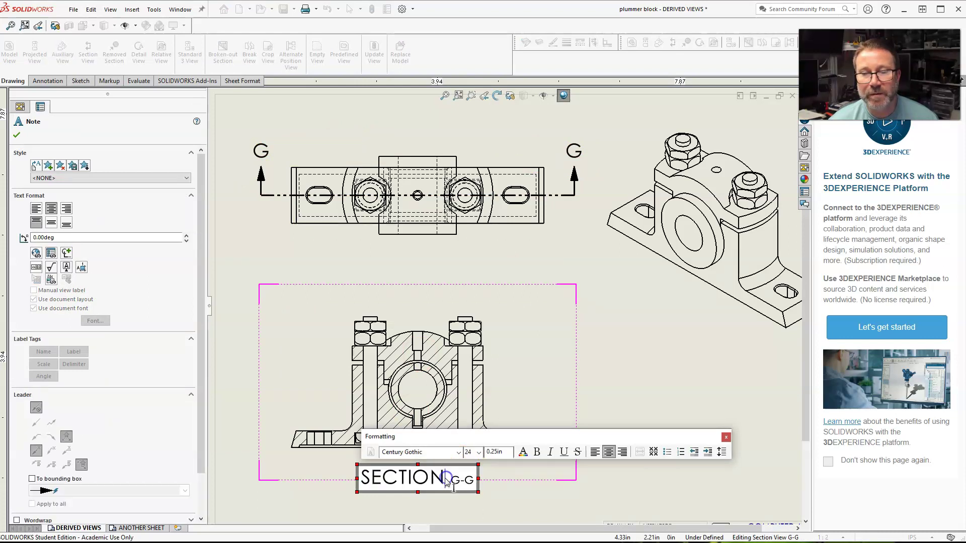
left_click_drag(430, 477, 366, 483)
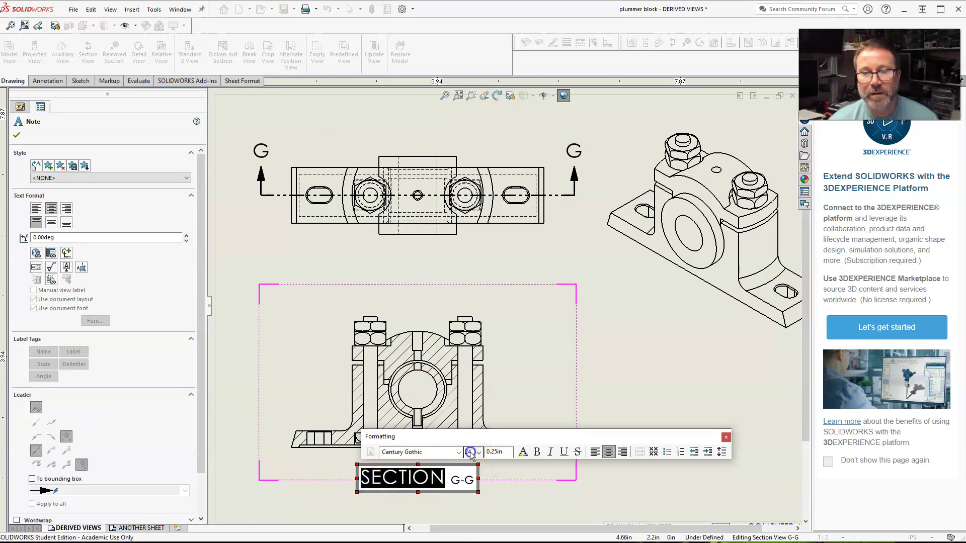
type("14")
key("Return")
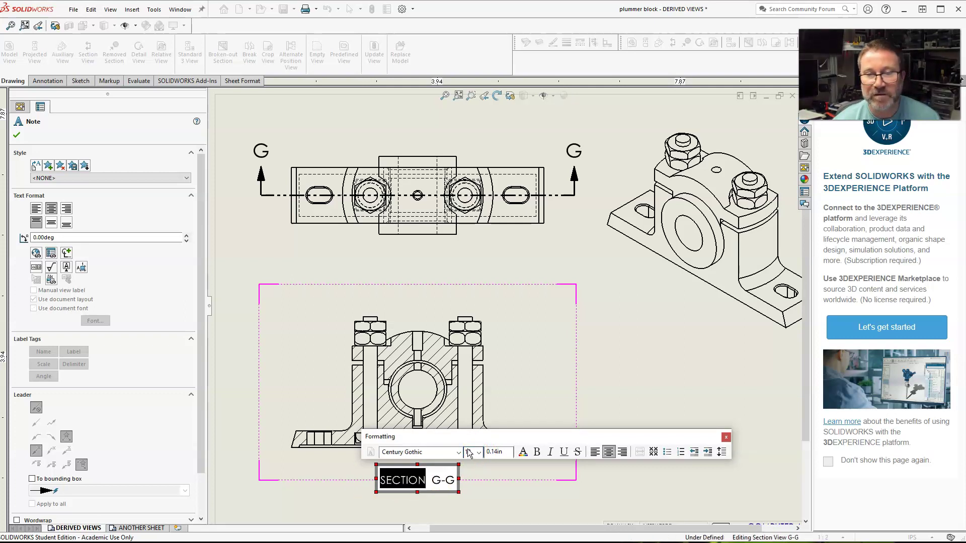
left_click(637, 385)
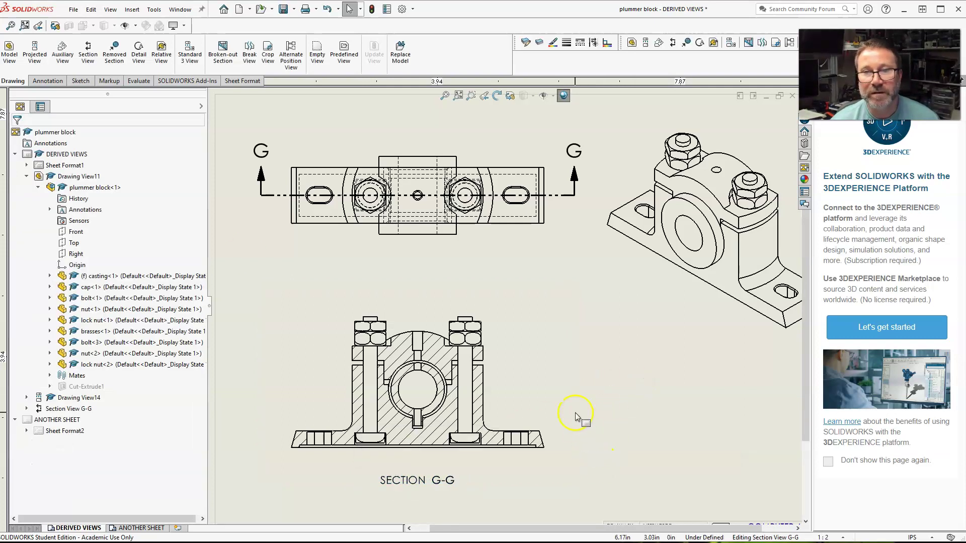
Change the cutting-line label from G to A so the title reads SECTION A-A
double_click(262, 176)
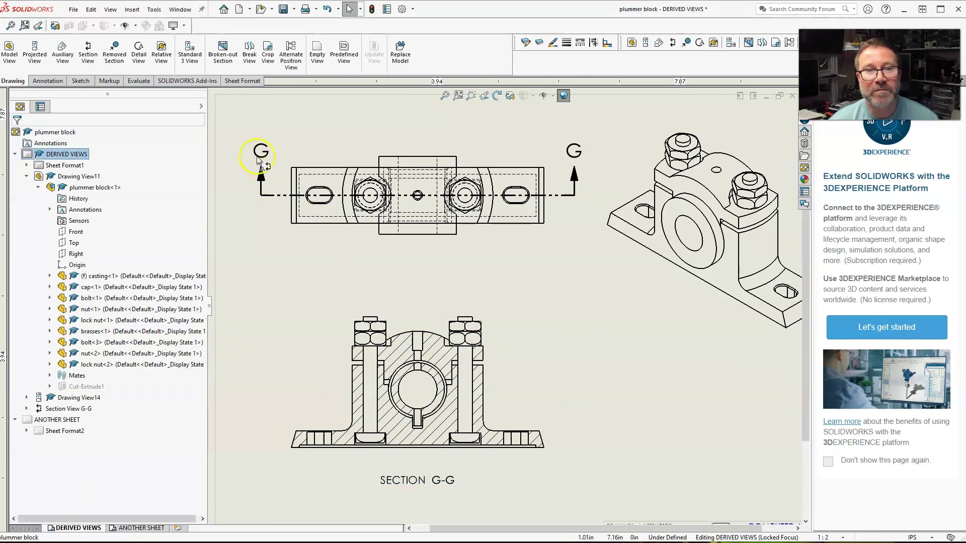
double_click(259, 156)
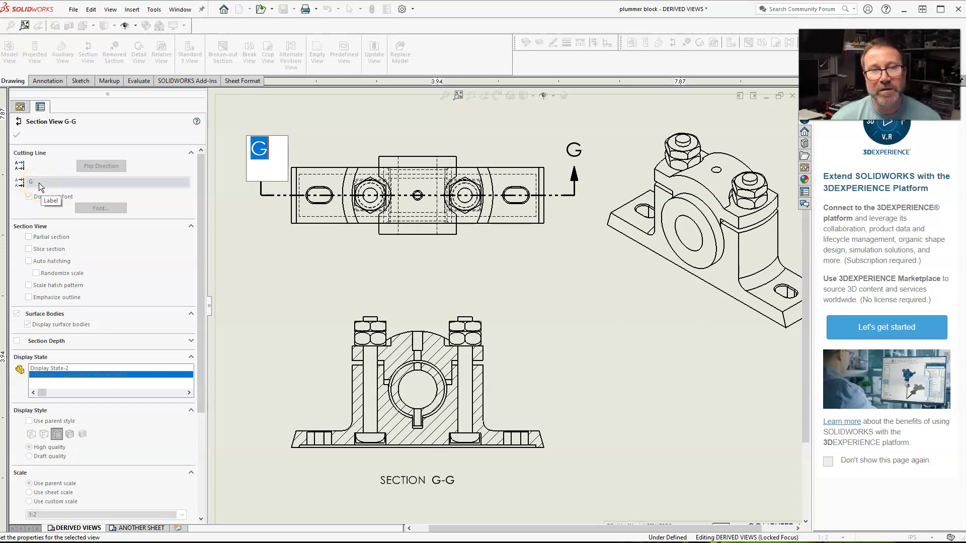
left_click(250, 173)
key("BackSpace")
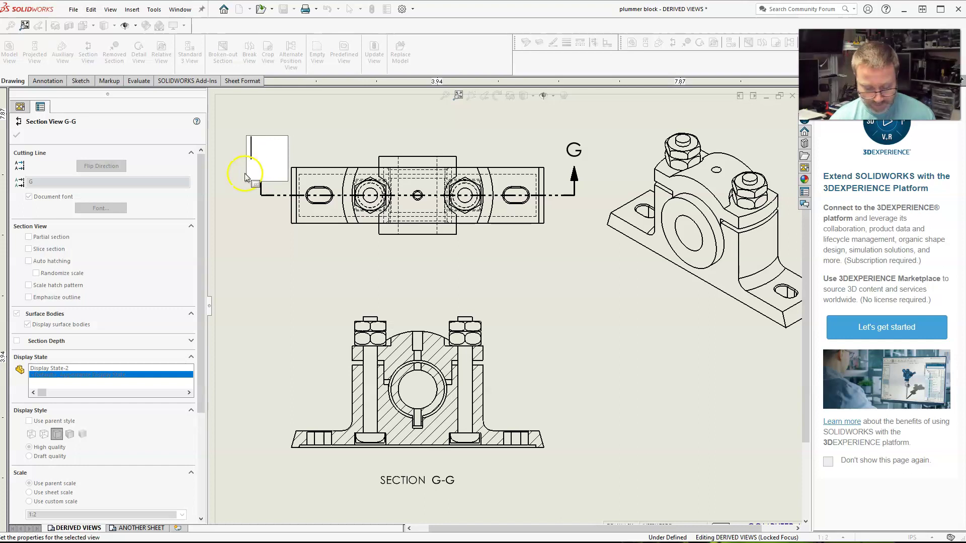
type("A")
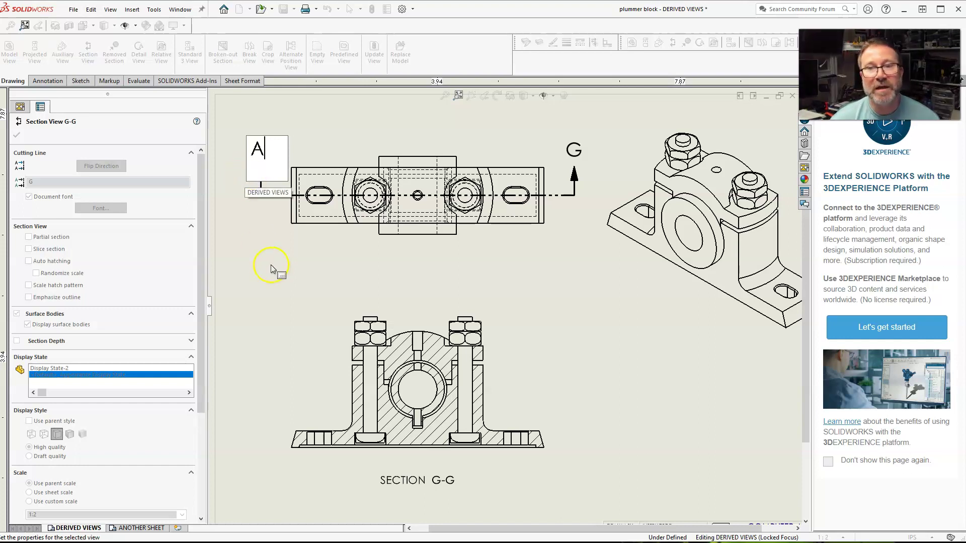
left_click(271, 267)
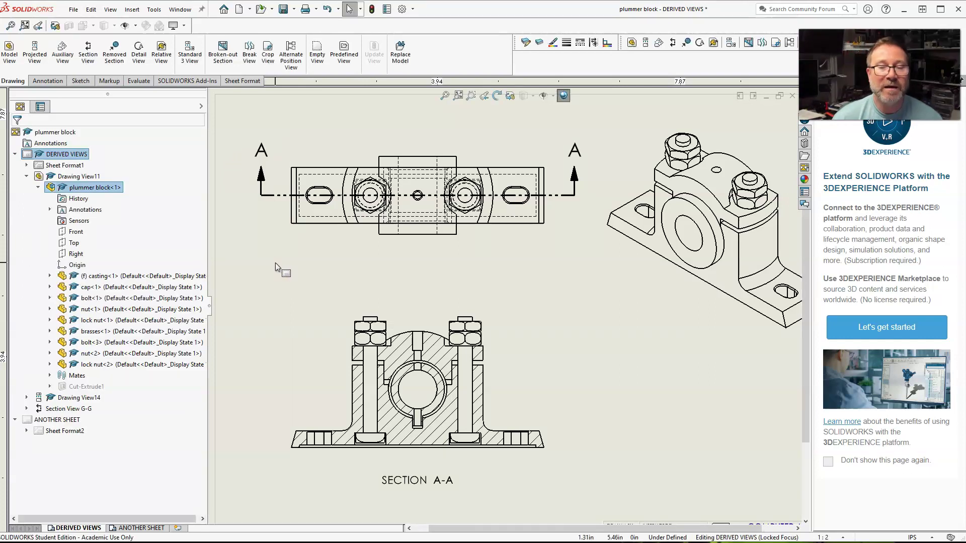